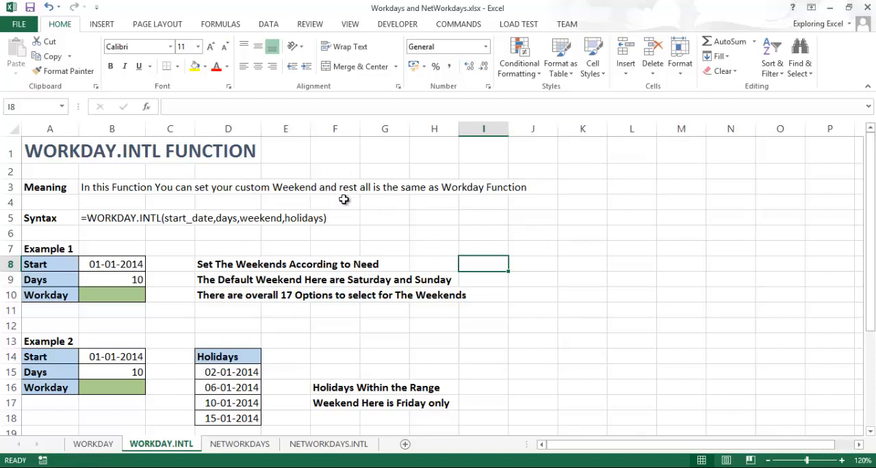
left_click(593, 185)
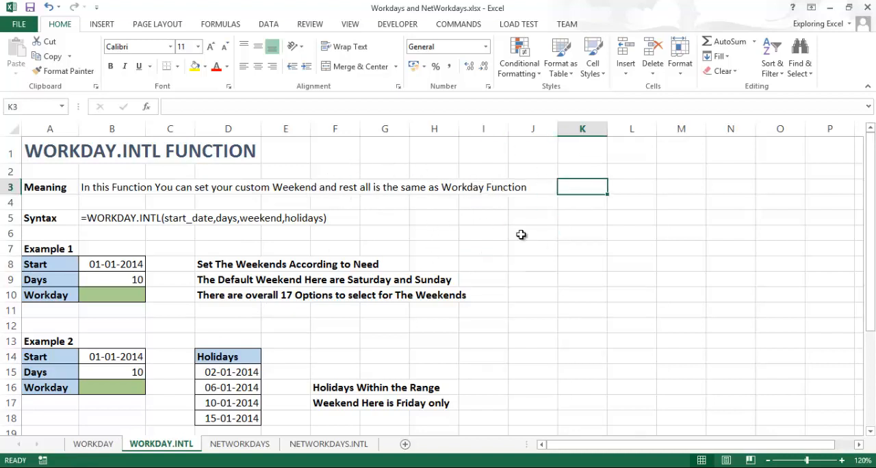
left_click(484, 279)
left_click(128, 231)
left_click(115, 207)
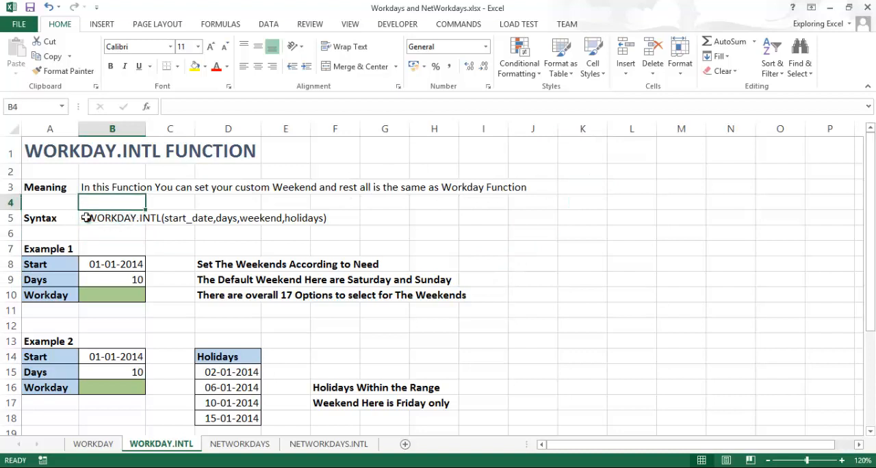
Step: Re-enter the syntax in B5 as literal text, using the autofilled argument names: '=WORKDAY.INTL(start_date,days,weekend,holidays)
left_click(86, 218)
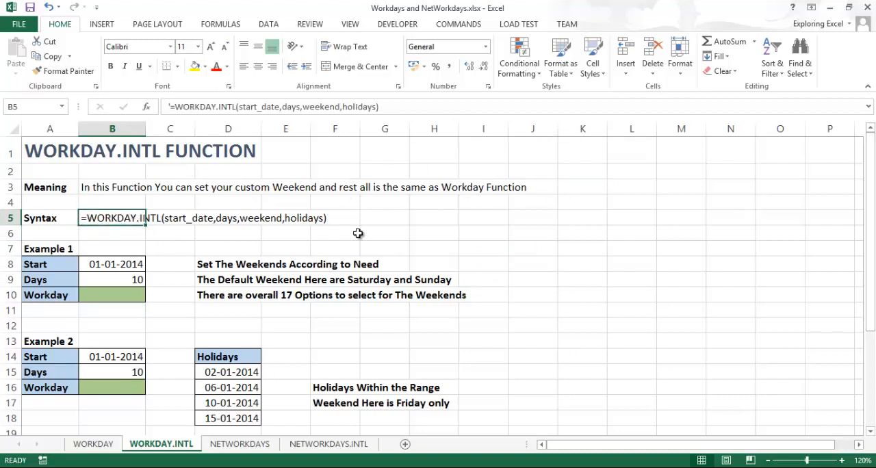
key("Delete")
type("=wo")
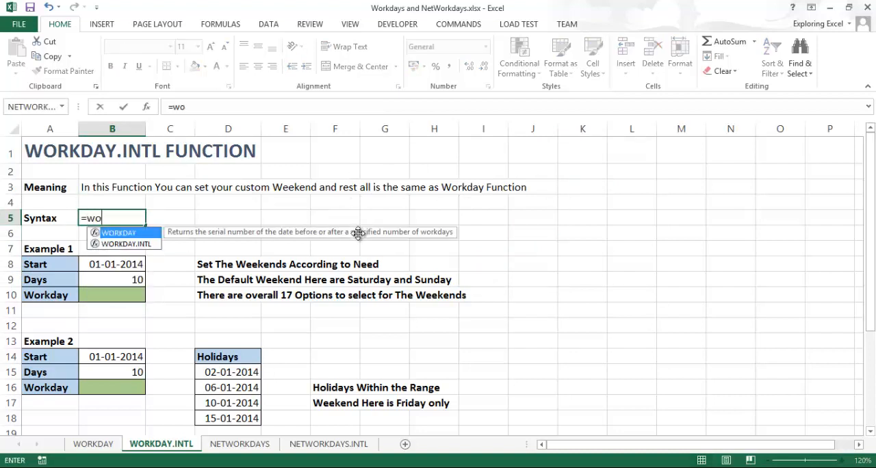
key("Down")
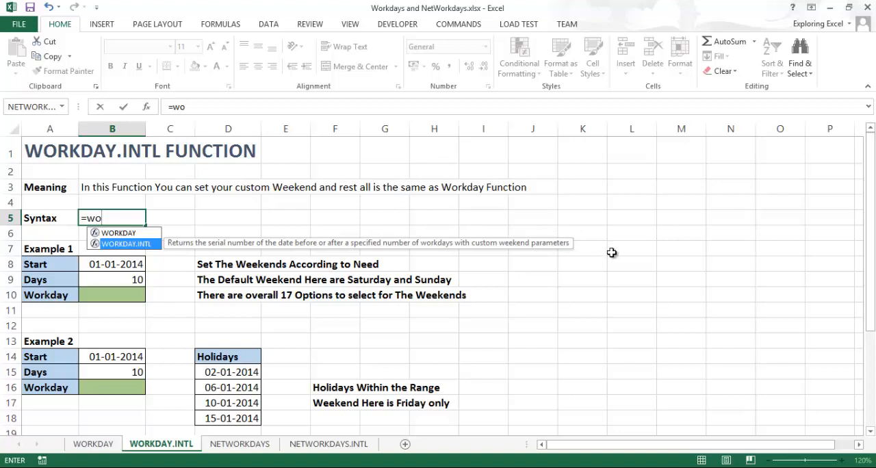
key("Tab")
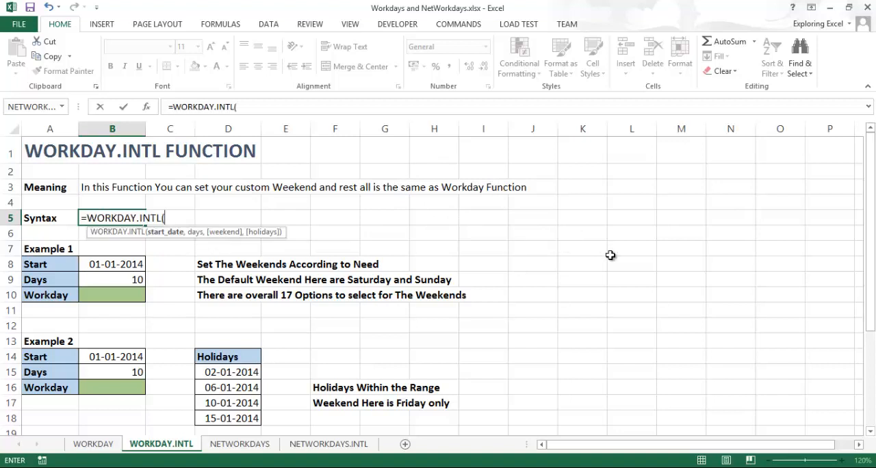
key("ctrl+shift+a")
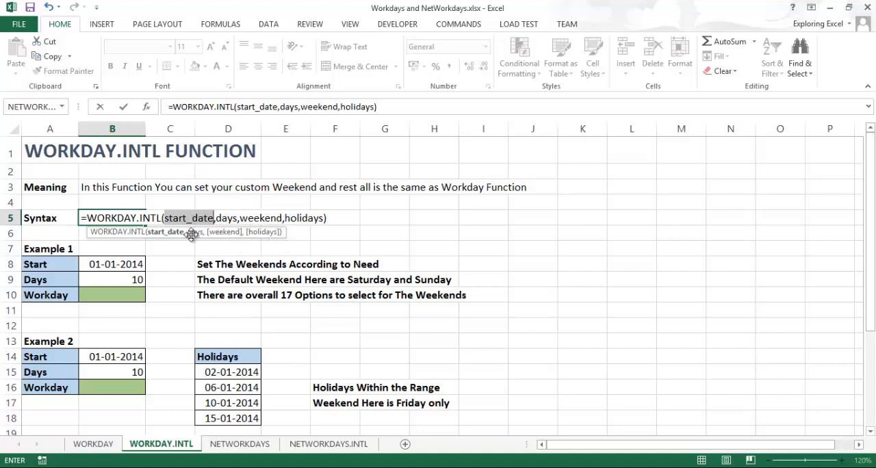
left_click(82, 218)
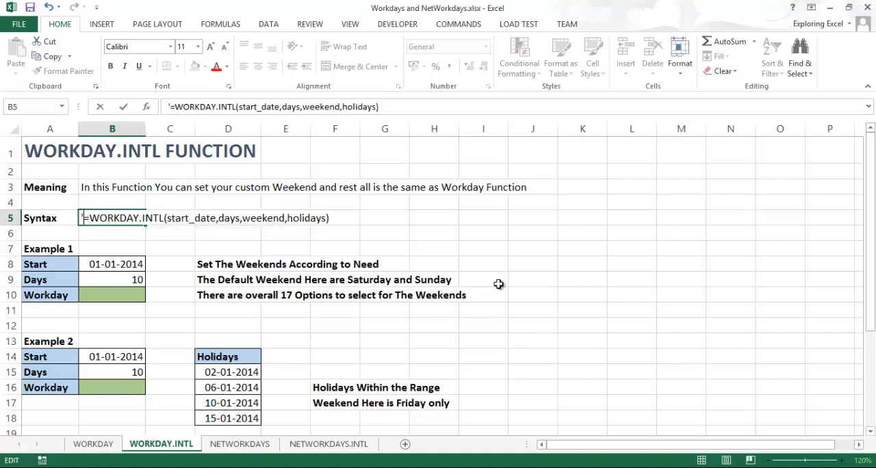
left_click(548, 298)
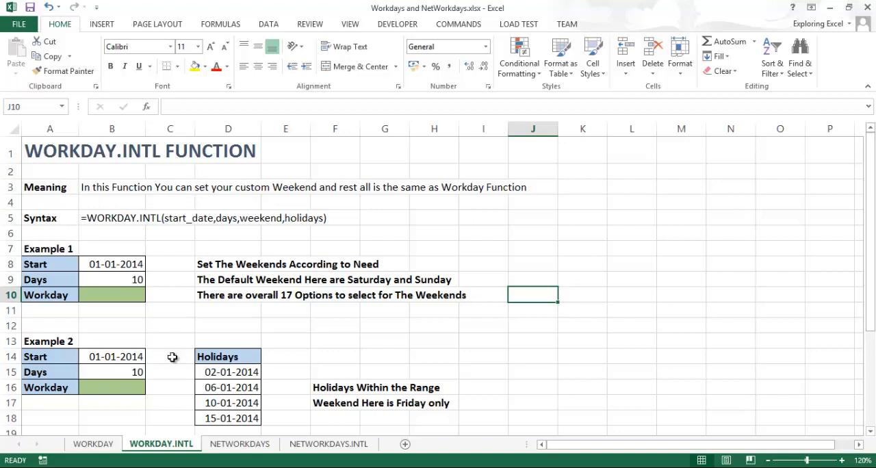
Step: Enter =WORKDAY.INTL(B8,B9) in Example 1's Workday cell B10, leaving out the weekend argument
left_click(107, 289)
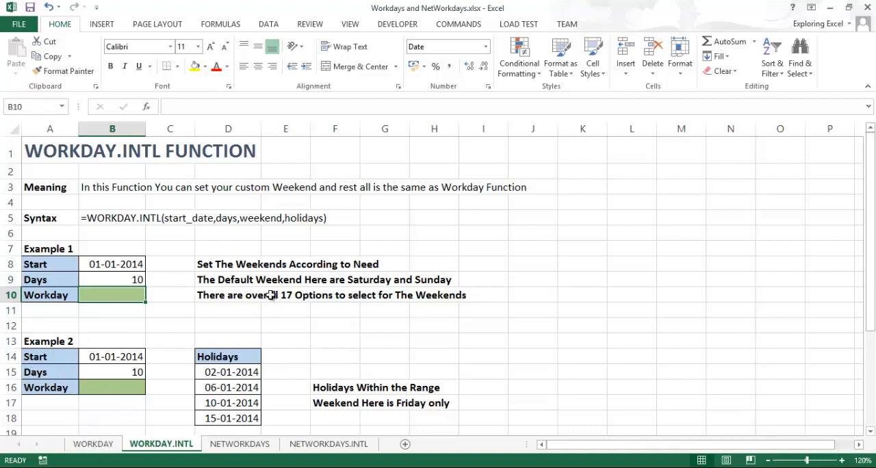
type("=wo")
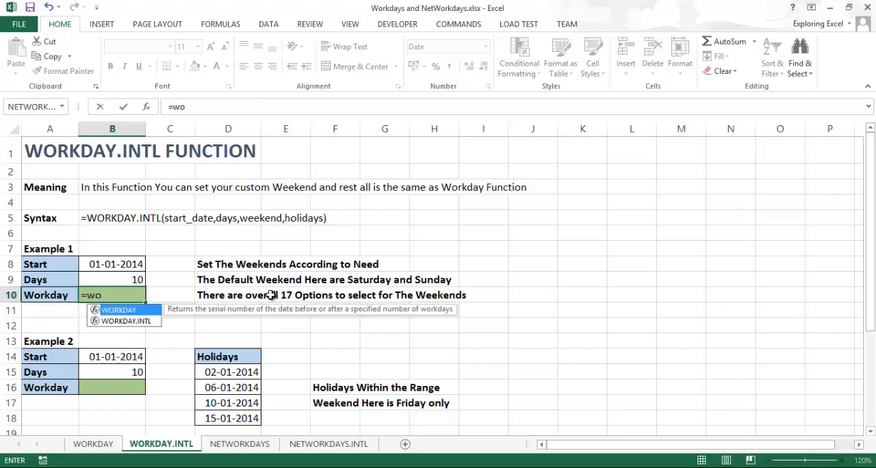
key("Down")
key("Tab")
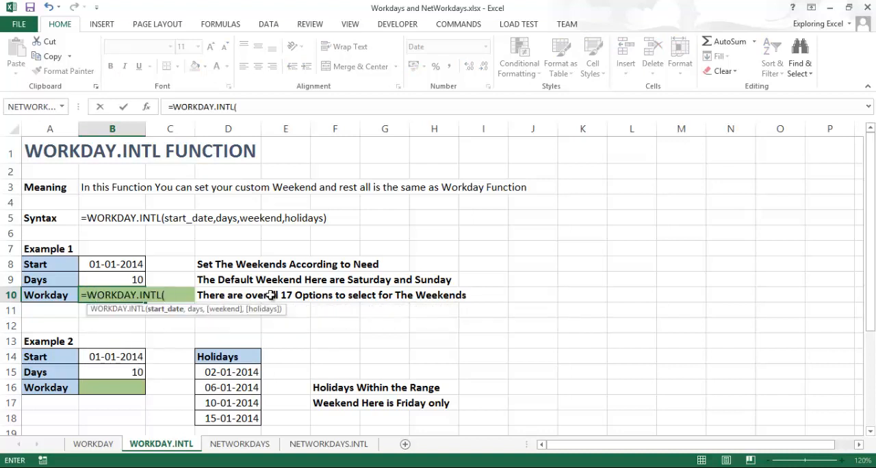
left_click(120, 262)
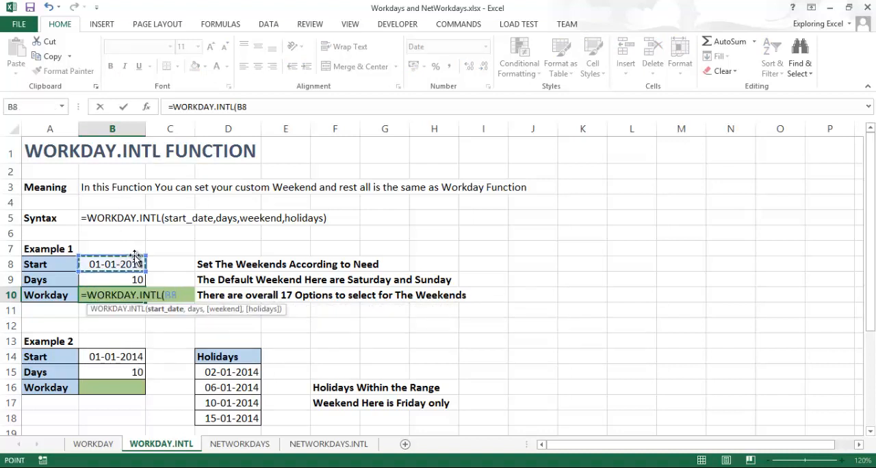
type(",")
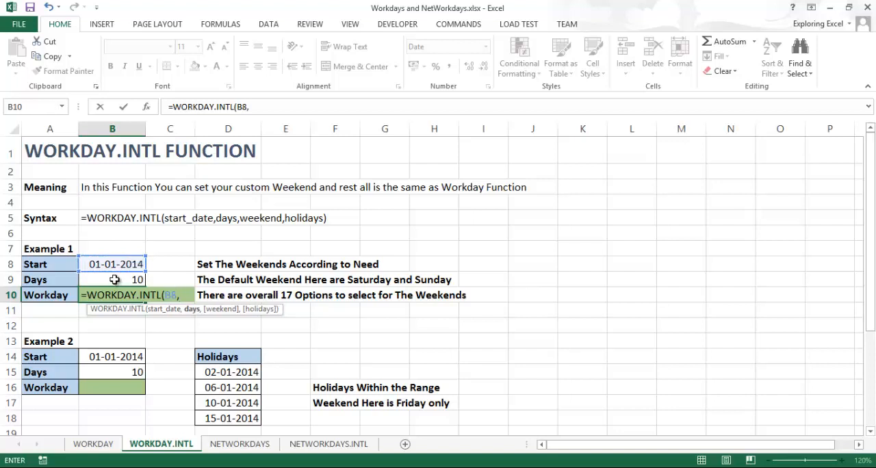
left_click(115, 279)
type(",")
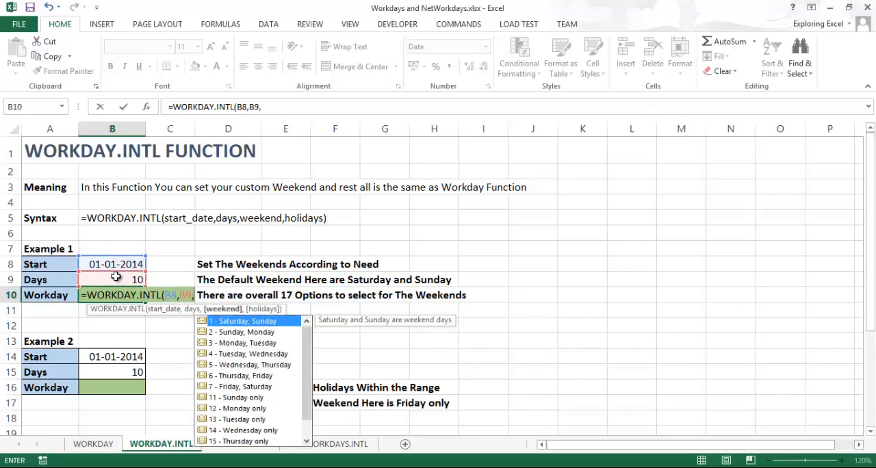
key("BackSpace")
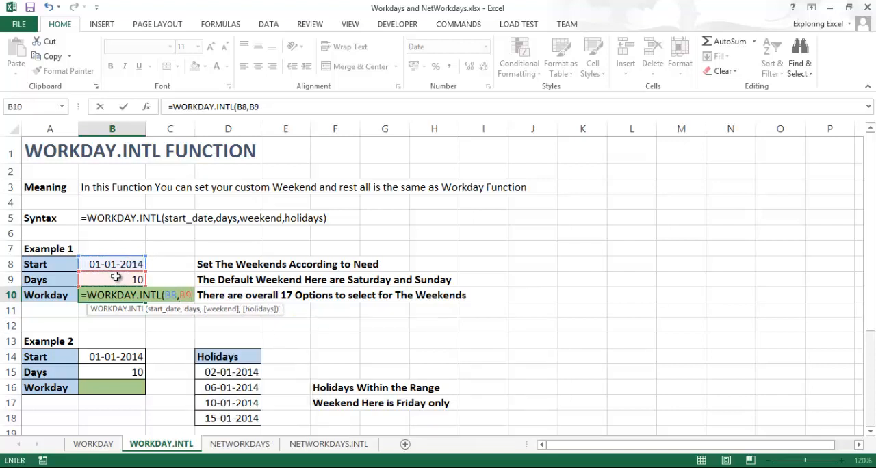
type(")")
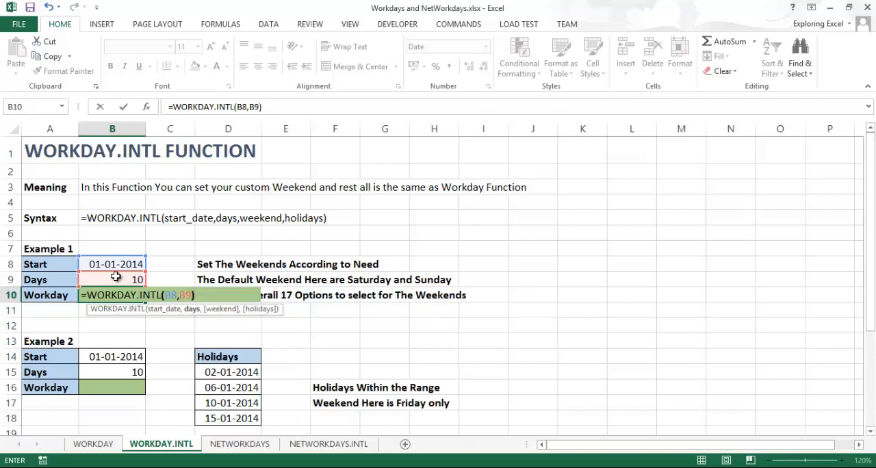
key("Return")
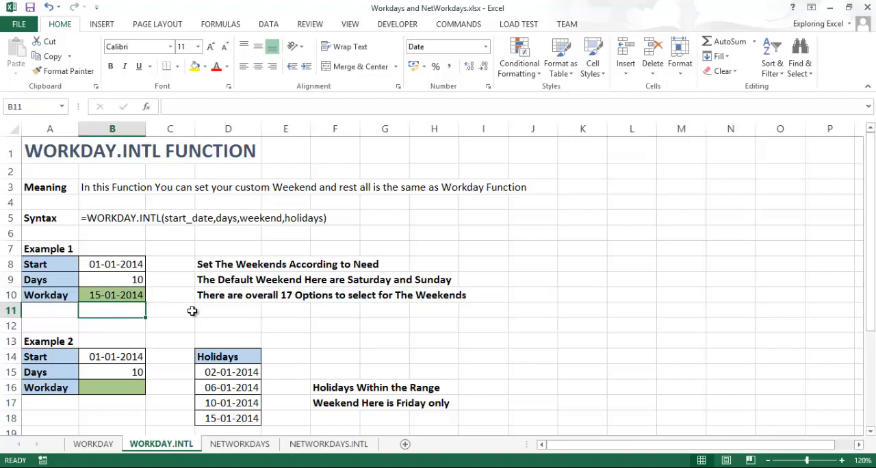
left_click(207, 261)
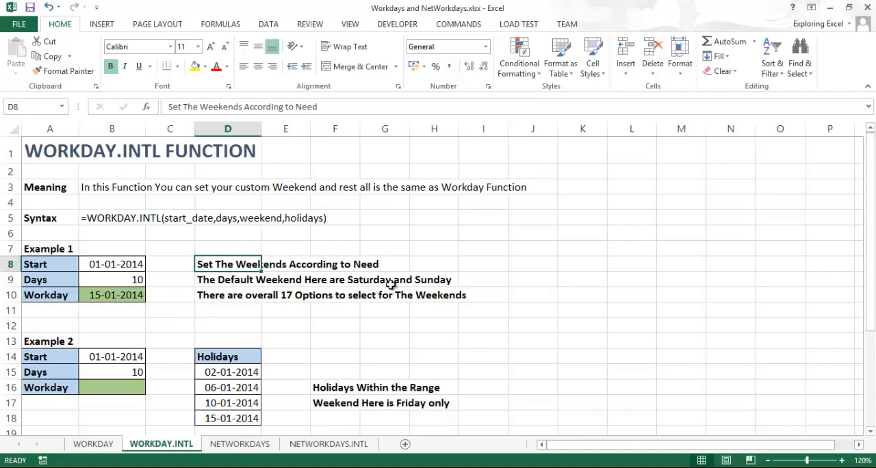
Step: Add weekend option 7 (Friday, Saturday) as the third argument of the WORKDAY.INTL formula in B10
left_click(137, 290)
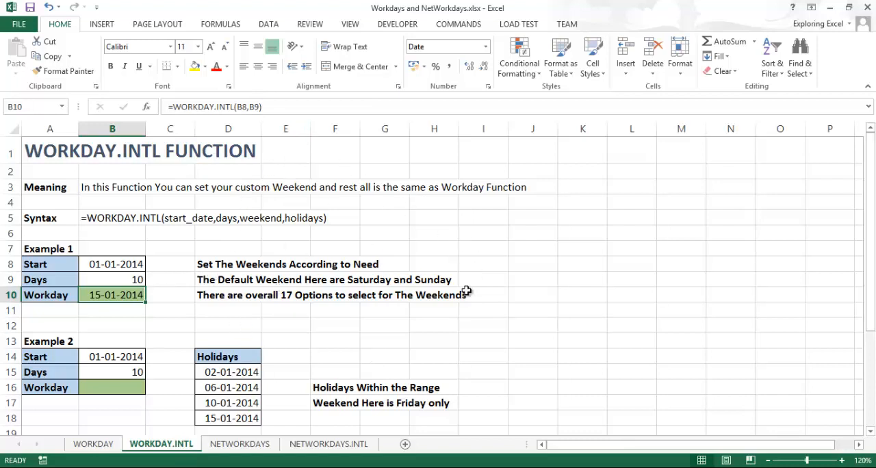
key("F2")
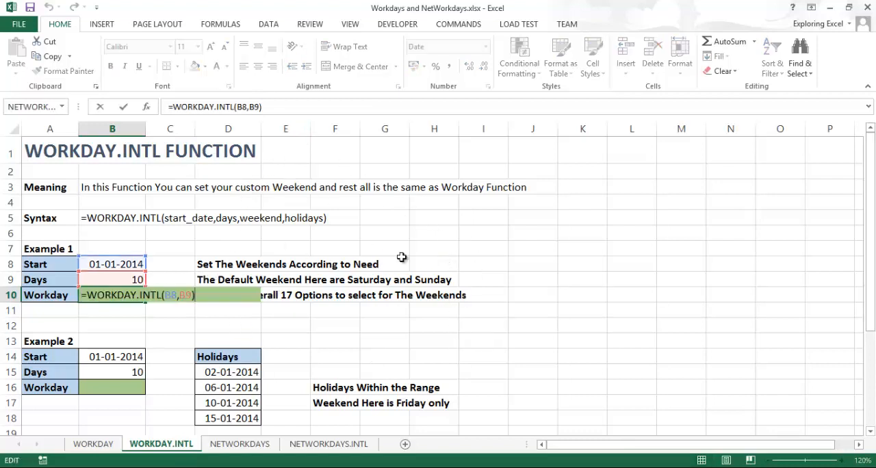
left_click(193, 294)
type(",")
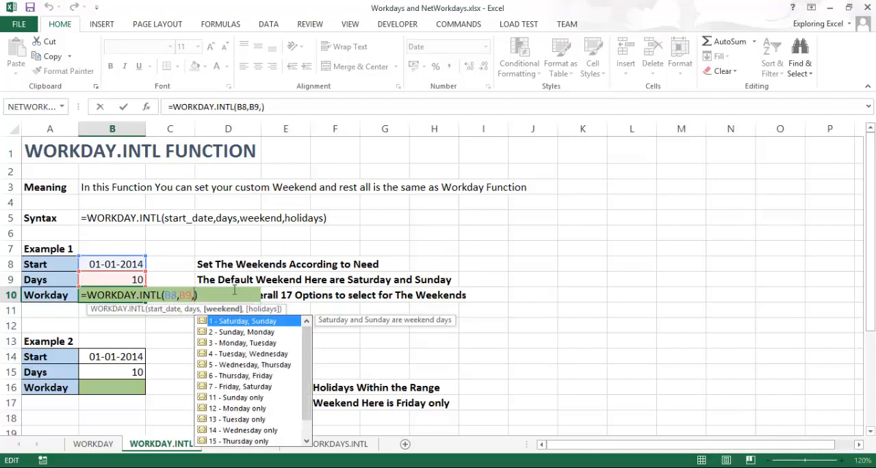
scroll(306, 339, "down", 1)
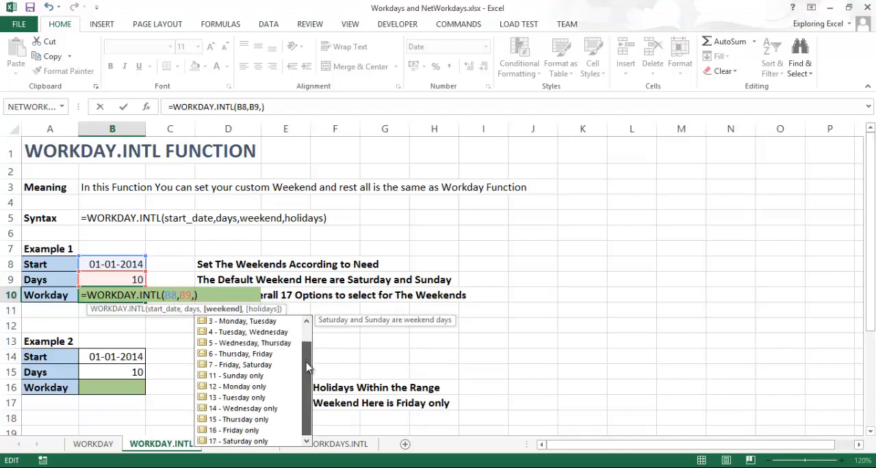
scroll(310, 346, "up", 1)
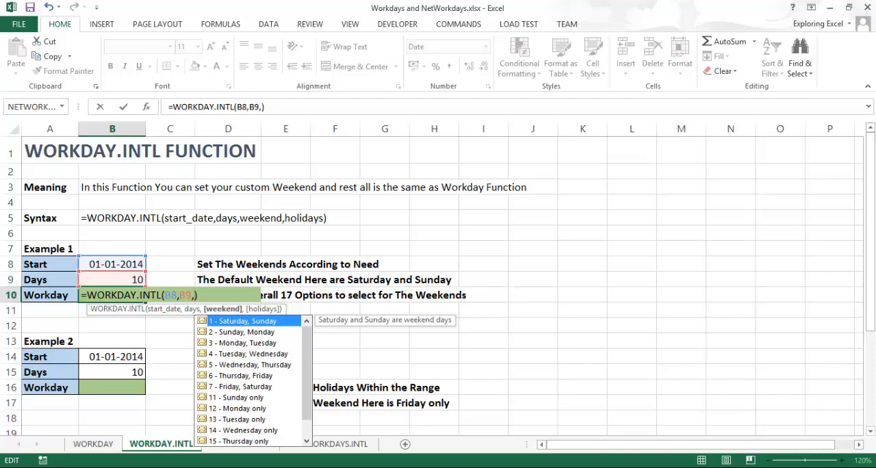
left_click(264, 387)
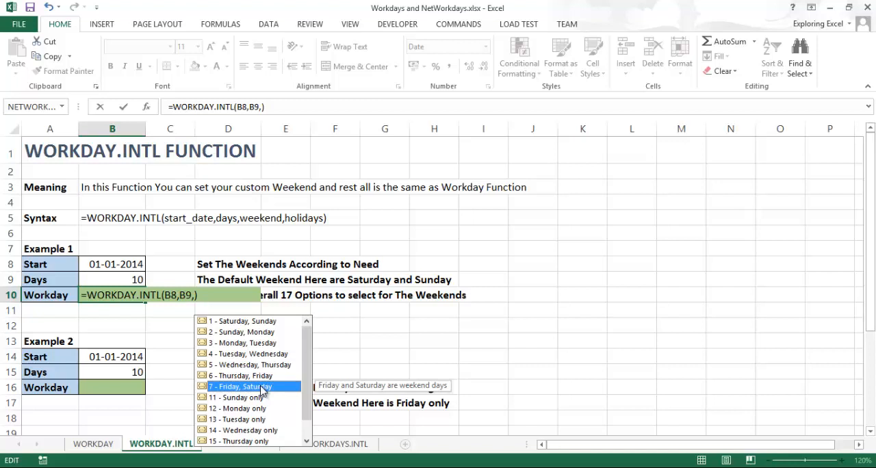
double_click(264, 388)
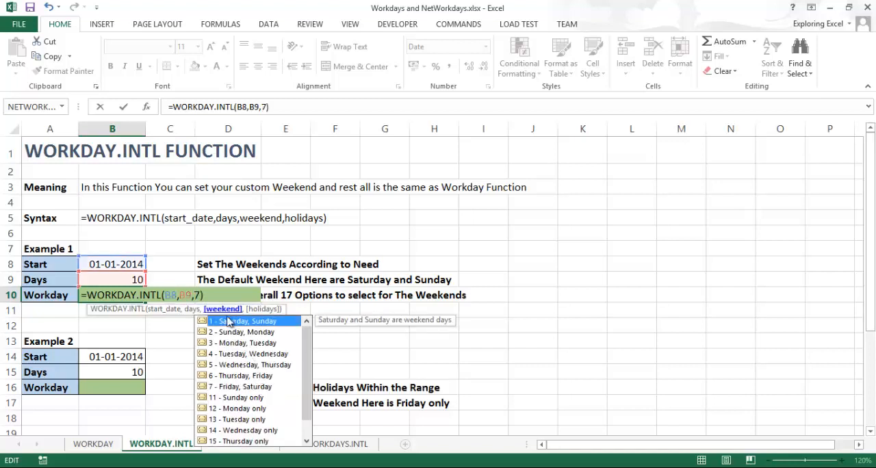
key("Return")
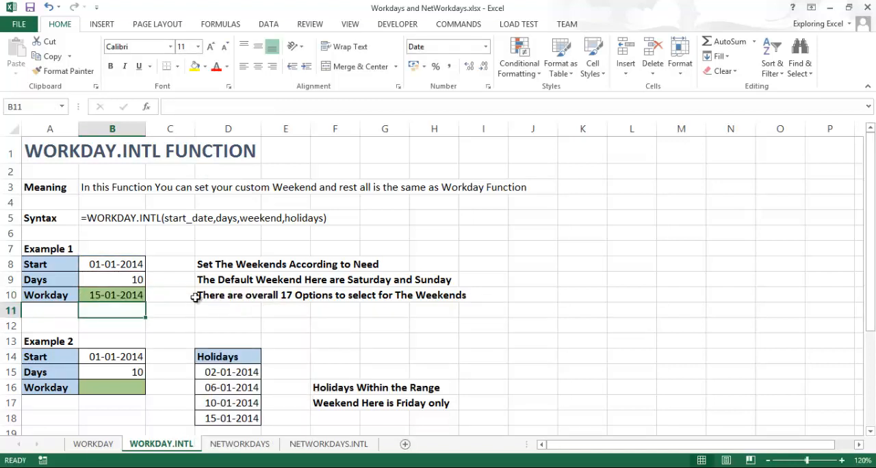
Step: Clear the weekend argument in B10's formula and choose option 7 (Friday, Saturday) again
left_click(128, 297)
left_click(267, 108)
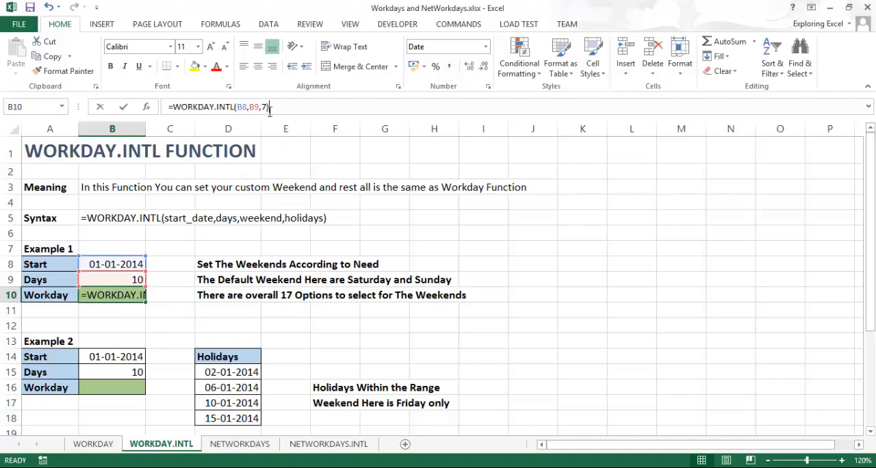
key("BackSpace")
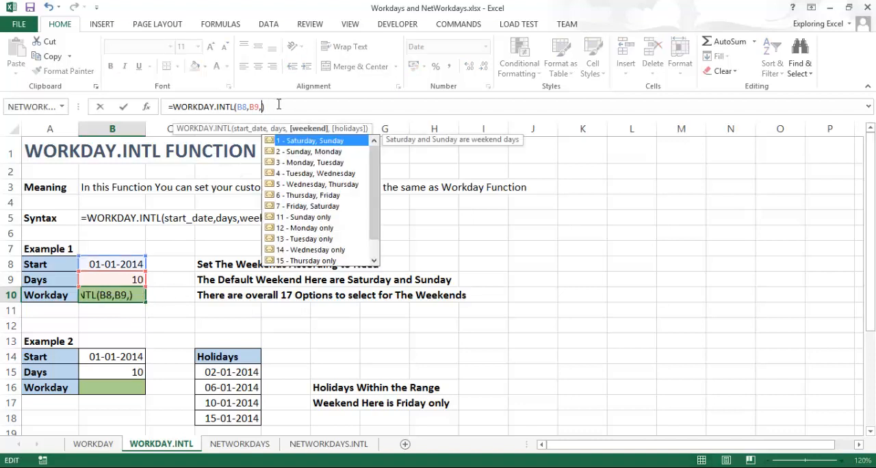
double_click(306, 206)
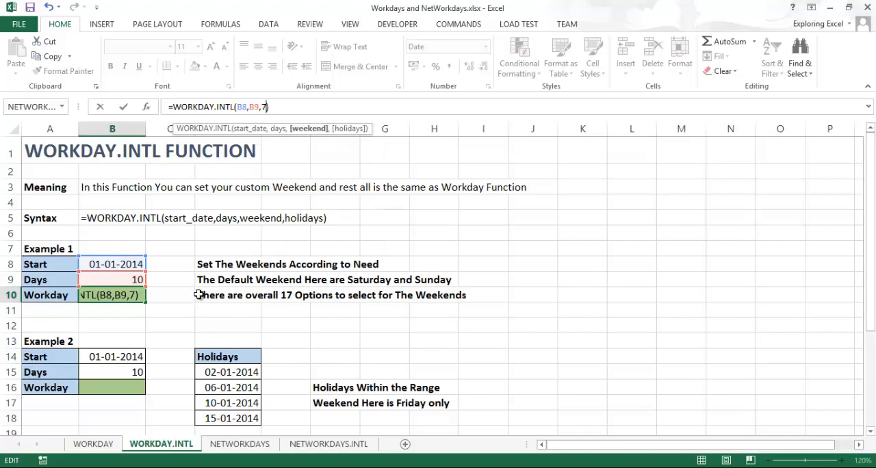
key("Return")
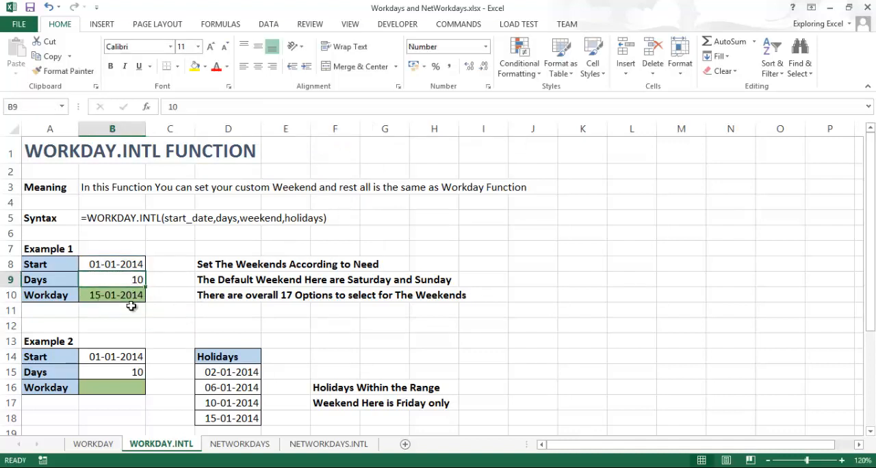
Step: Replace the weekend argument in B10's WORKDAY.INTL formula with 15 (Thursday only)
left_click(132, 297)
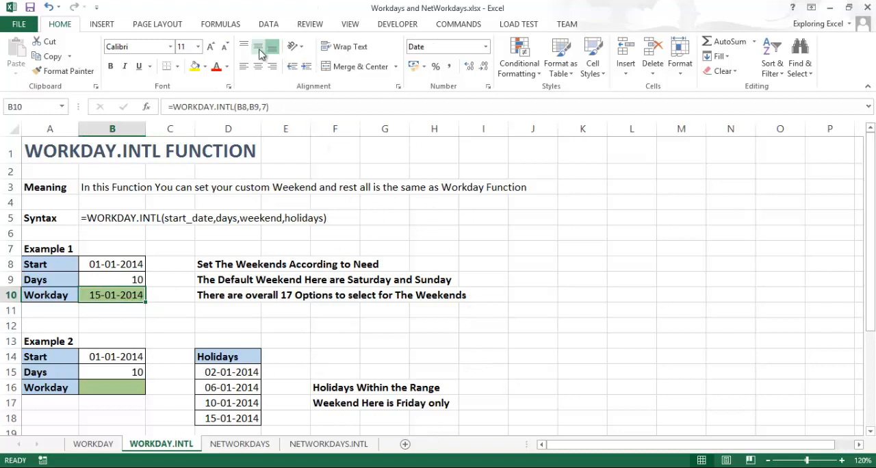
left_click(265, 107)
key("BackSpace")
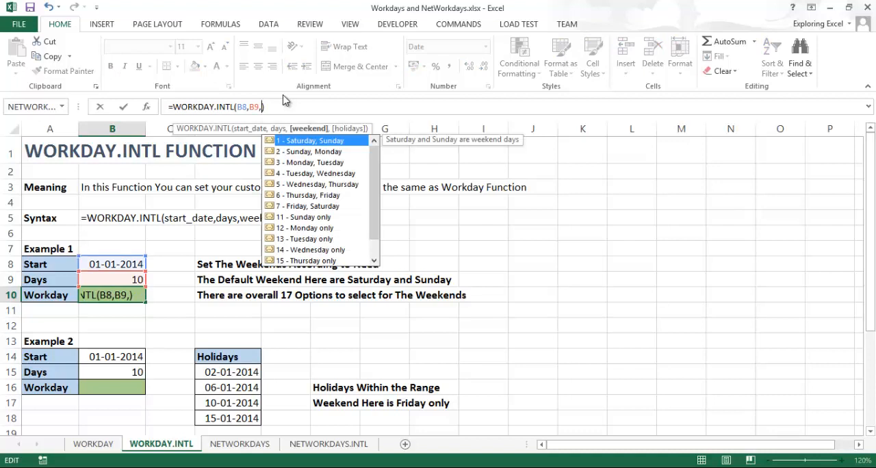
type("15")
left_click(611, 246)
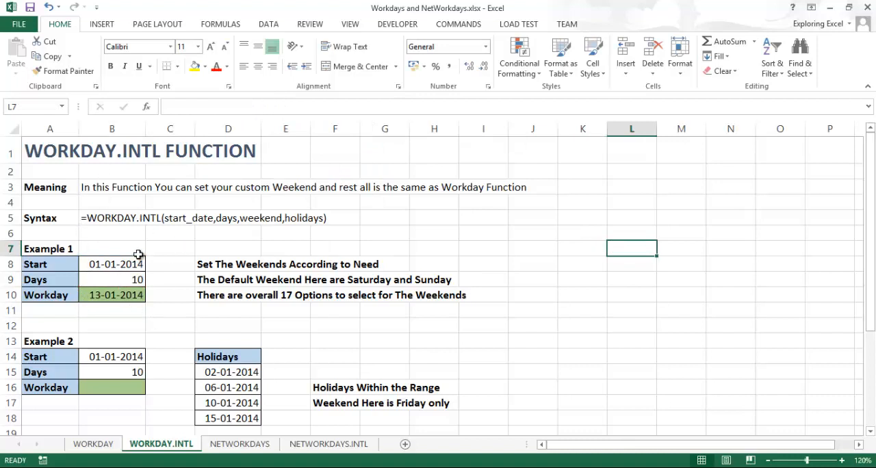
left_click(140, 295)
Step: Start a WORKDAY.INTL formula in Example 2's Workday cell B16 with B14 as the start date and B15 as the days
left_click(101, 387)
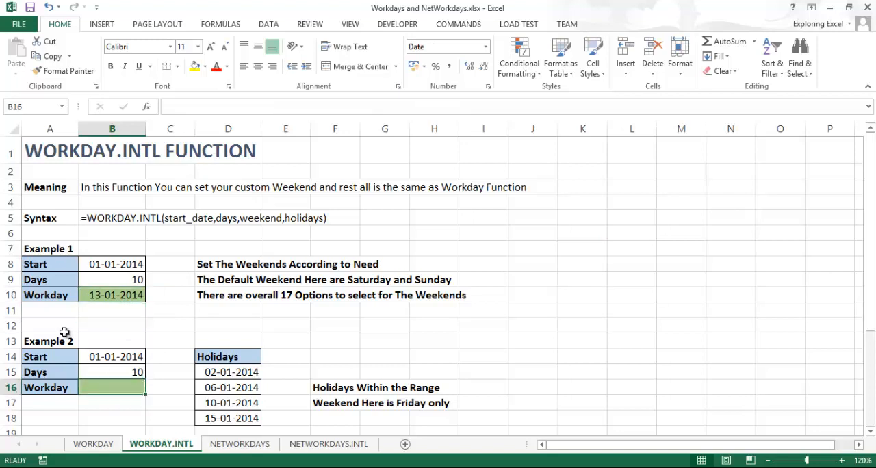
scroll(96, 279, "down", 1)
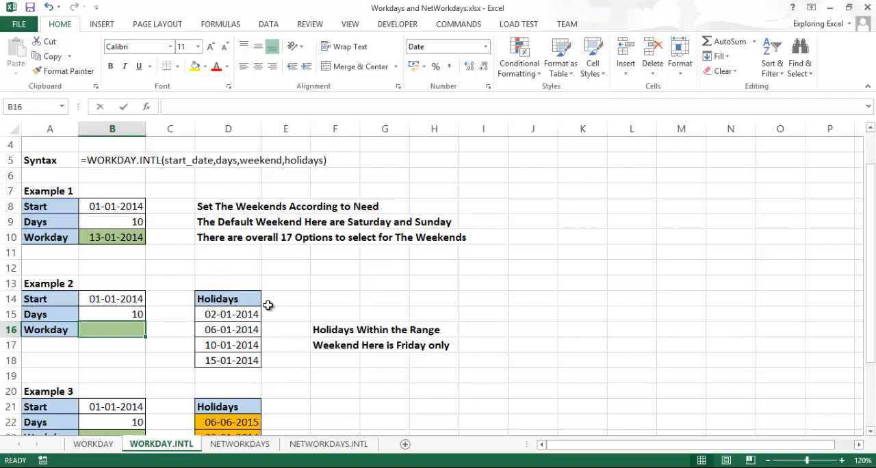
type("=")
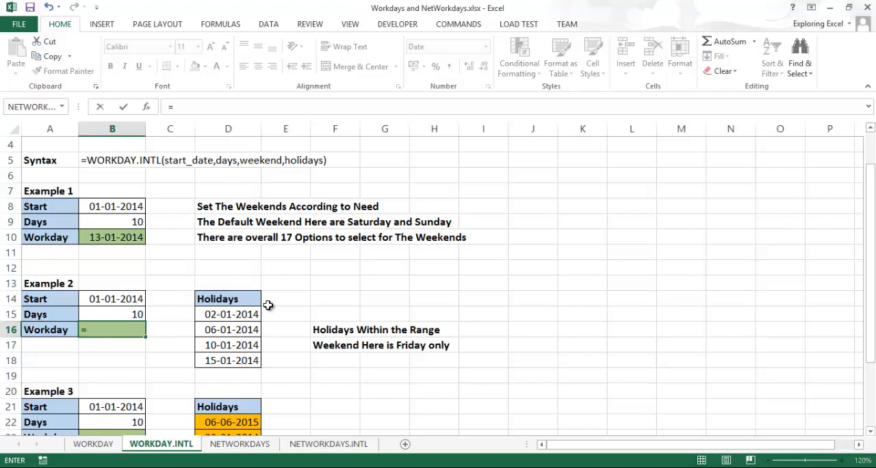
type("wo")
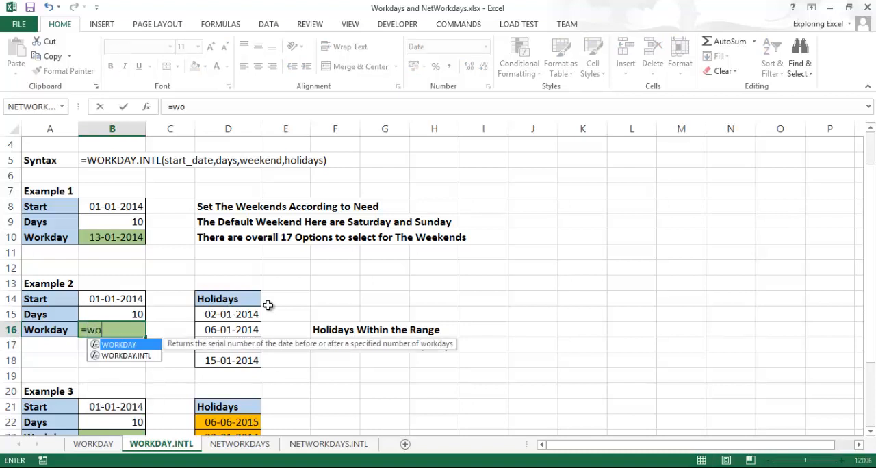
key("Down")
key("Tab")
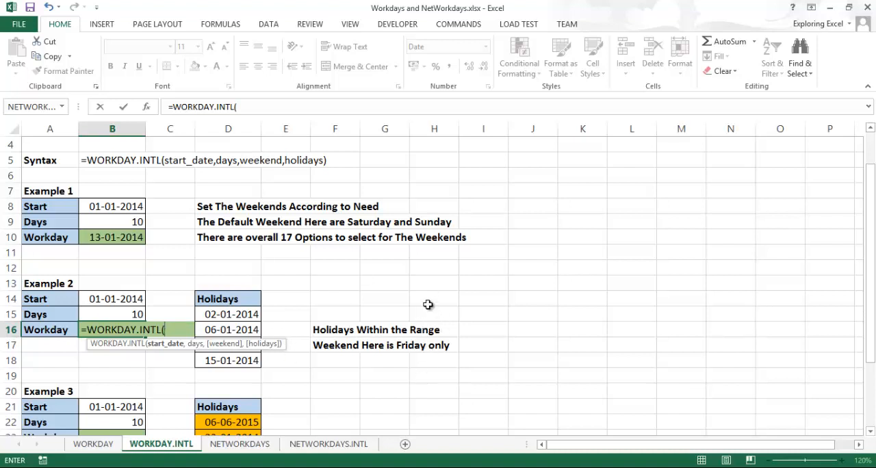
key("Up")
key("Up")
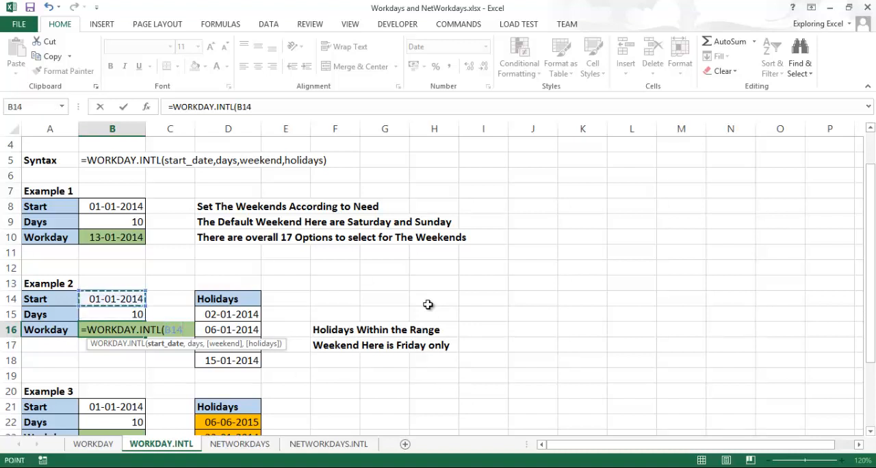
type(",")
key("Down")
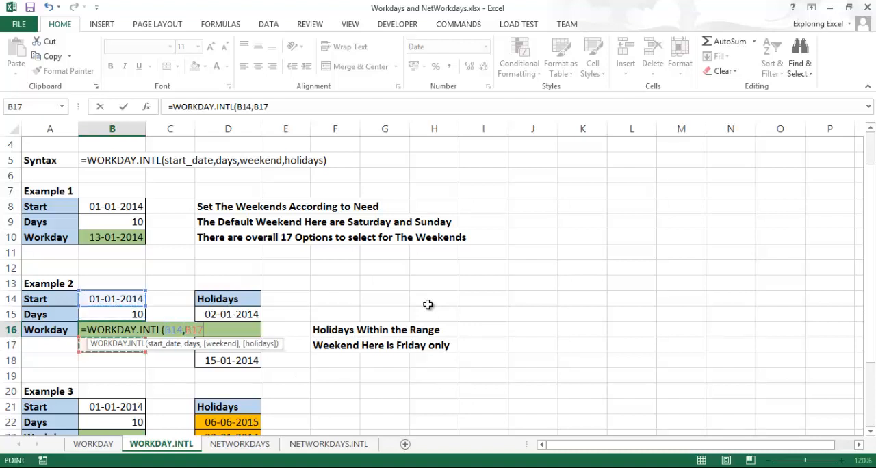
key("Up")
key("Up")
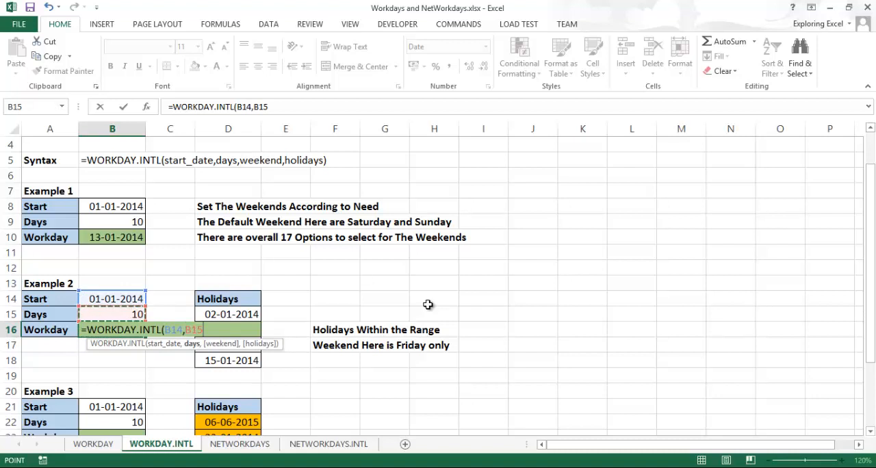
Step: Add weekend option 16 (Friday only) as the third argument of the WORKDAY.INTL formula in B16
type(",")
key("Down")
key("Down")
key("Down")
key("Down")
key("Down")
key("Down")
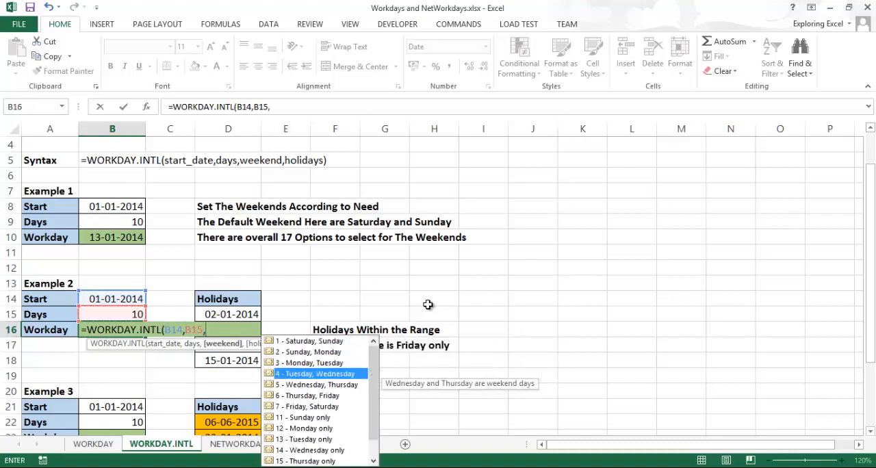
key("Down")
key("Down")
key("Down")
key("Down")
key("Down")
key("Down")
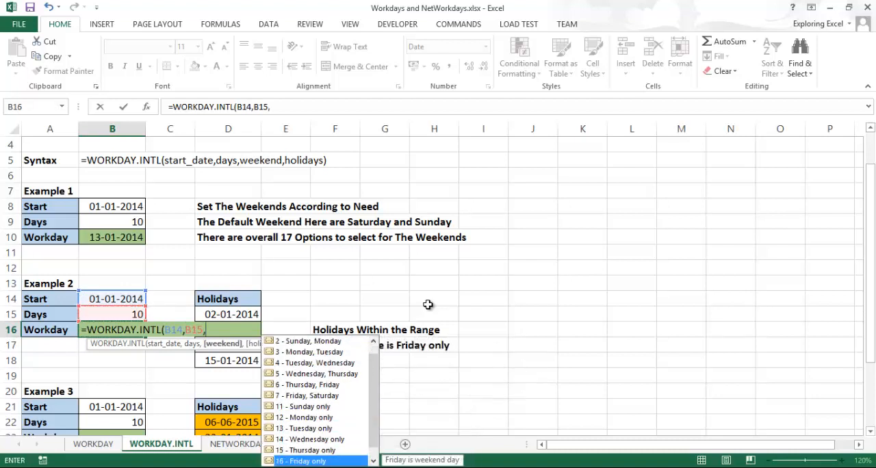
type("16,")
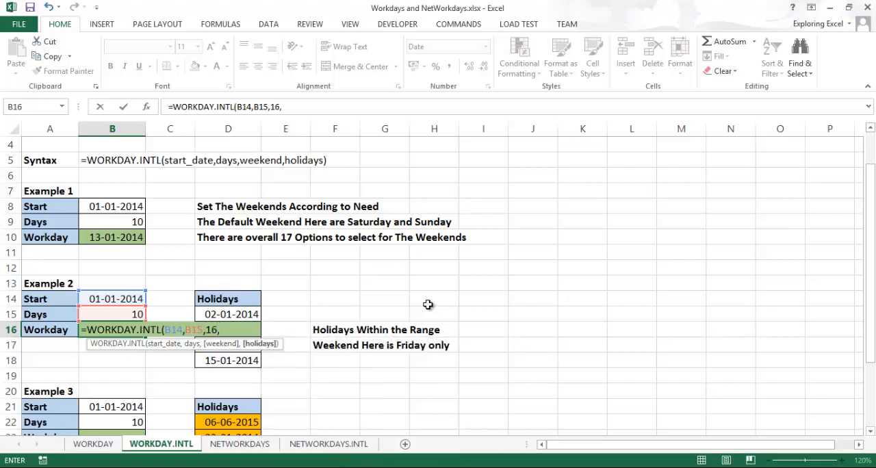
Step: Complete the B16 formula with the holiday range D15:D18 as its last argument
left_click_drag(239, 310, 244, 360)
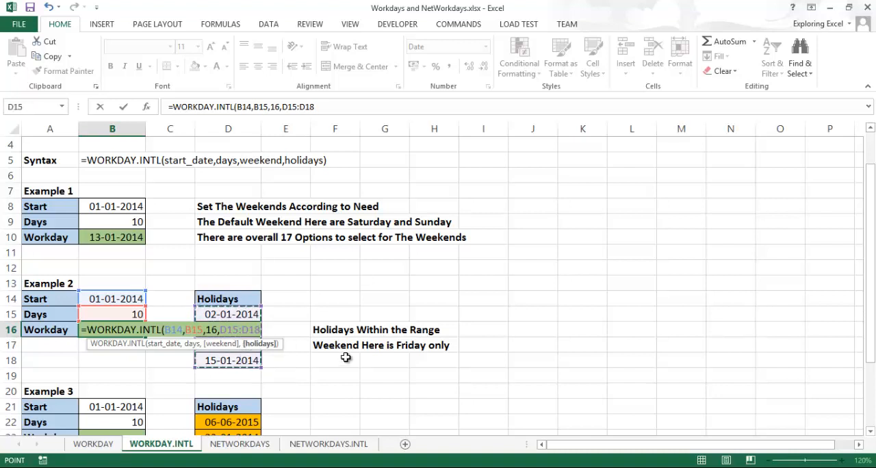
type(")")
key("Return")
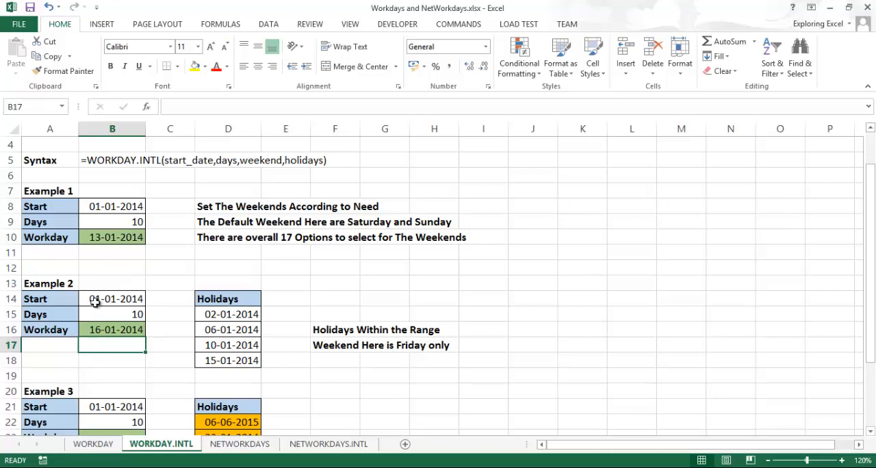
Step: Start a WORKDAY.INTL formula in Example 3's Workday cell B23 with B21 as the start date and B22 as the days
key("Down")
key("Down")
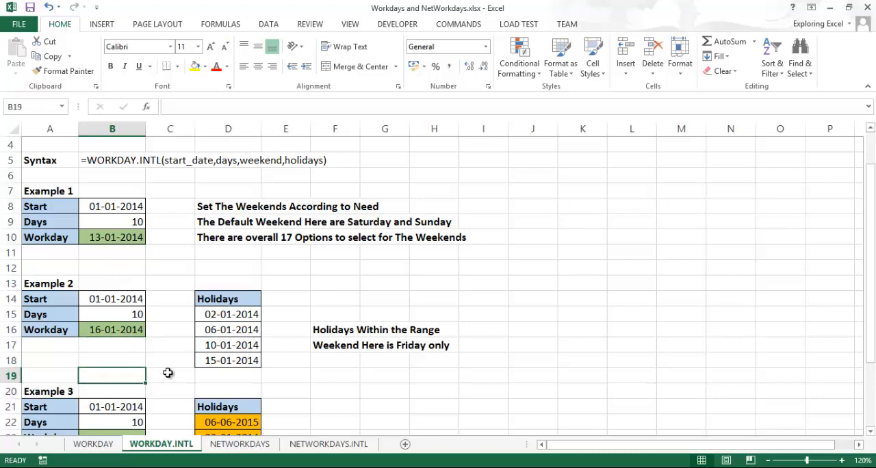
left_click(872, 426)
left_click_drag(872, 355, 872, 332)
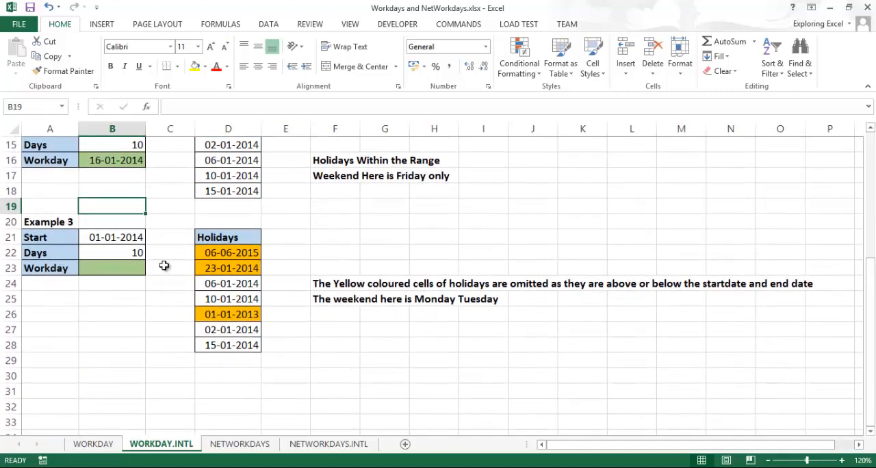
left_click(137, 268)
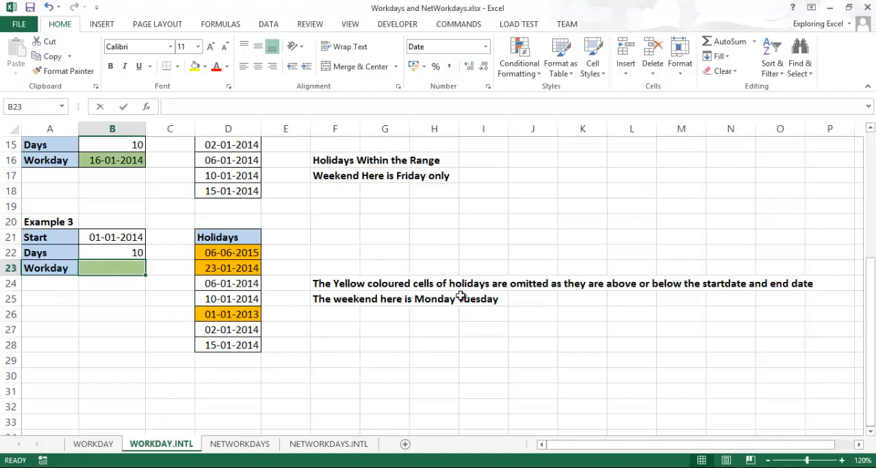
type("=wo")
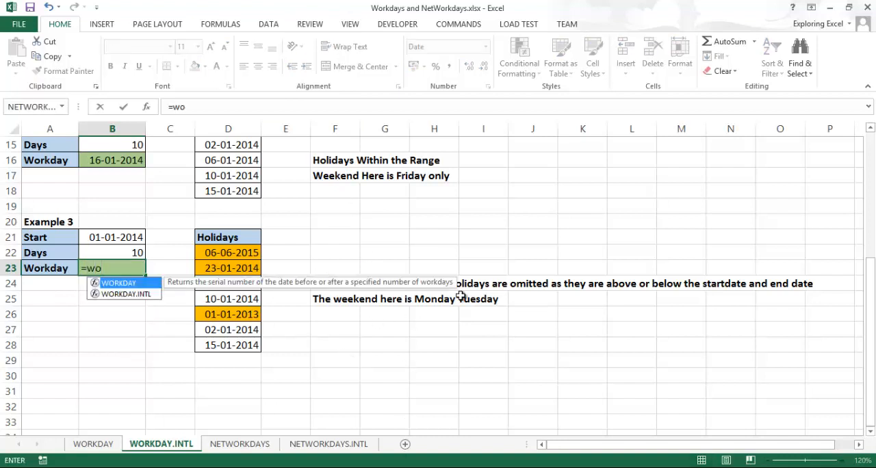
key("Down")
key("Tab")
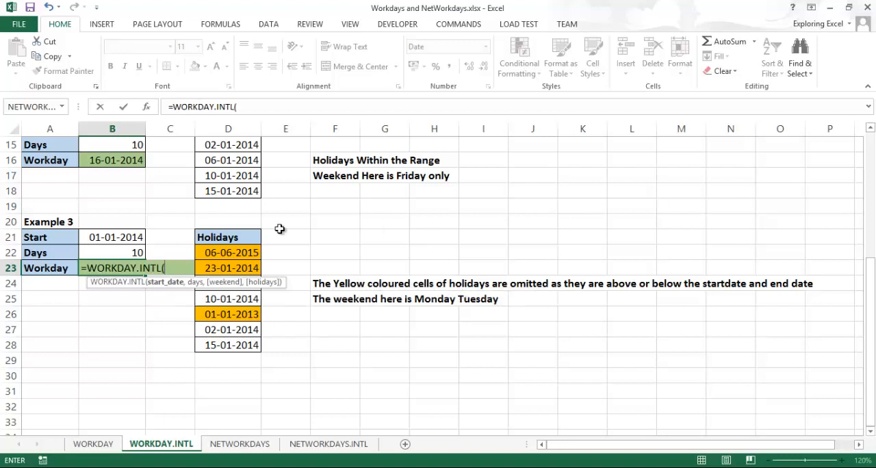
left_click(128, 238)
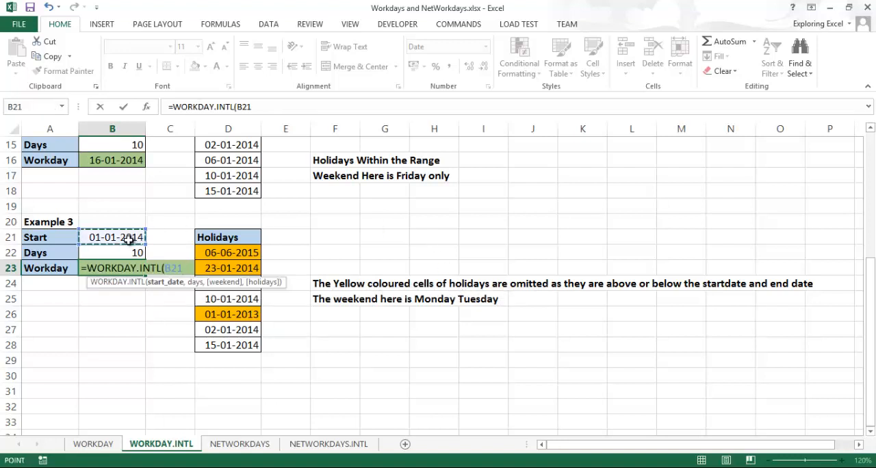
type(",")
left_click(118, 255)
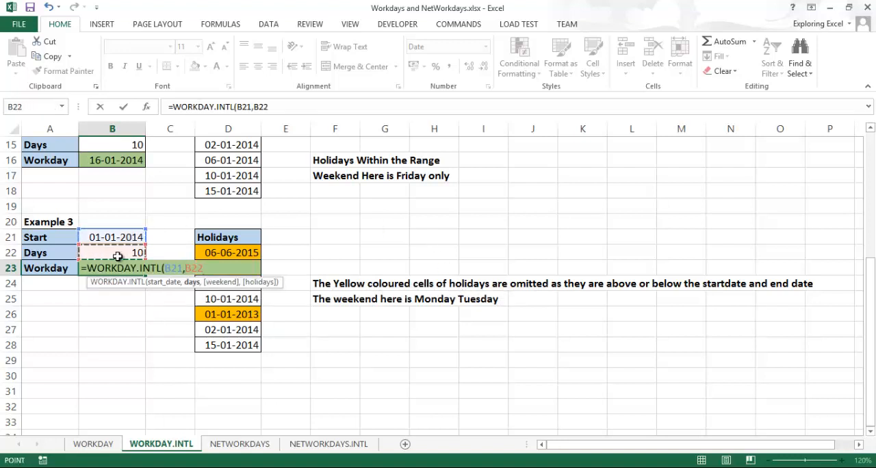
Step: Complete the B23 formula with weekend option 3 (Monday, Tuesday) and the holiday range D22:D28
type(",")
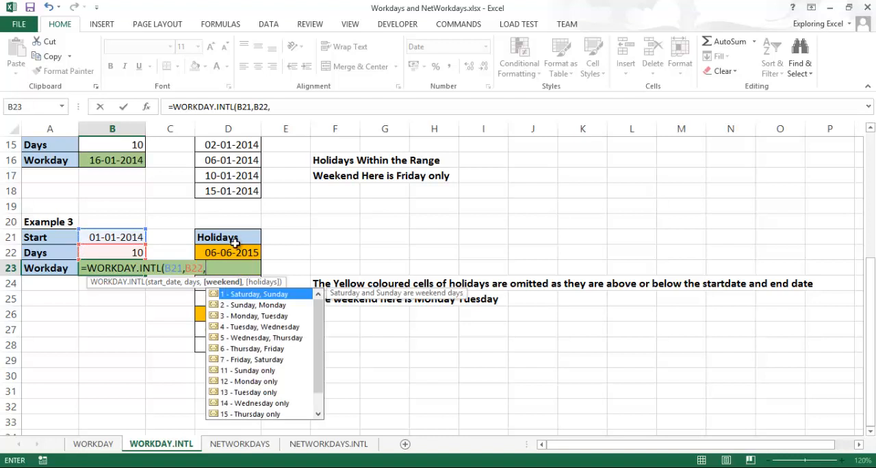
double_click(240, 316)
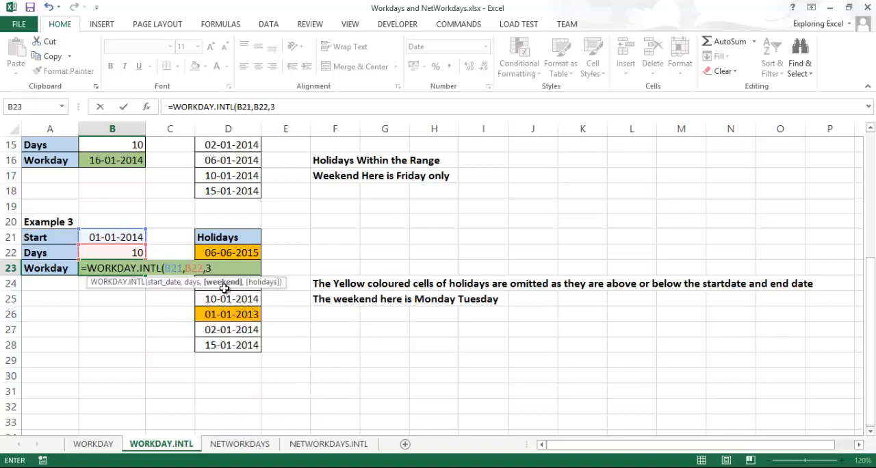
type(",")
left_click_drag(248, 251, 260, 338)
key("Tab")
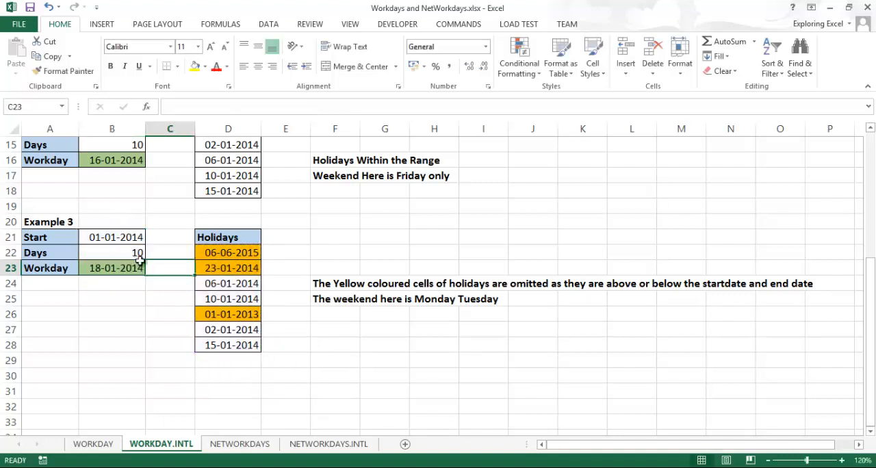
Step: Examine Example 3's holidays, comparing the plain and yellow dates with the start date and Workday result, and read the weekend note
left_click_drag(146, 260, 156, 292)
left_click_drag(175, 257, 178, 264)
left_click(254, 251)
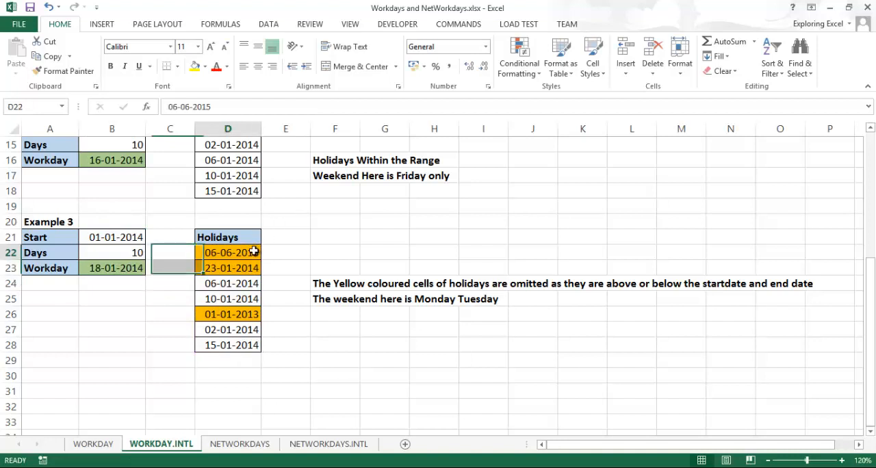
left_click_drag(253, 144, 248, 192)
left_click_drag(234, 284, 231, 299)
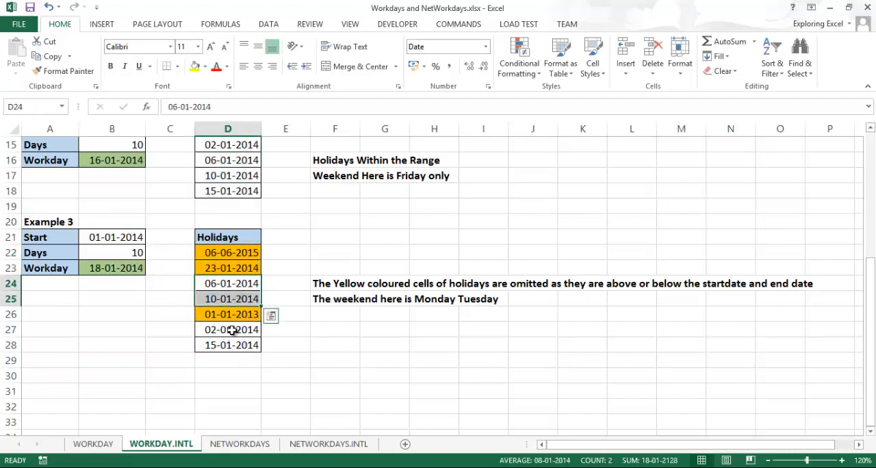
left_click_drag(230, 329, 235, 345)
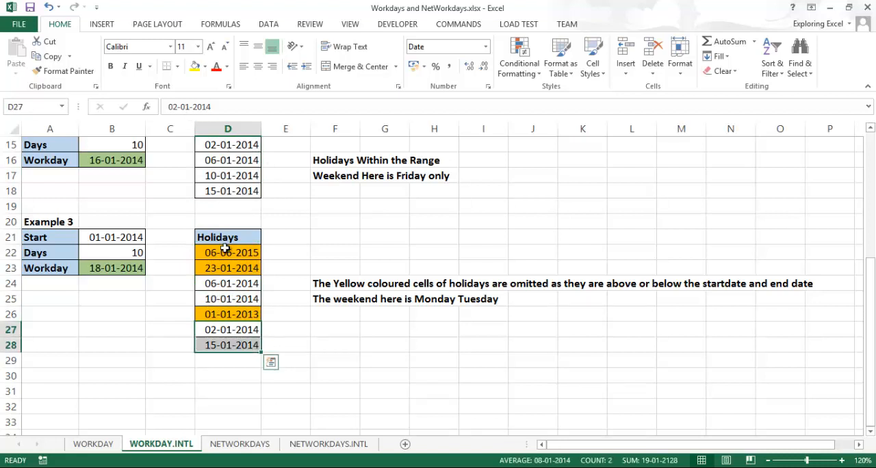
left_click_drag(229, 252, 231, 266)
left_click(219, 314)
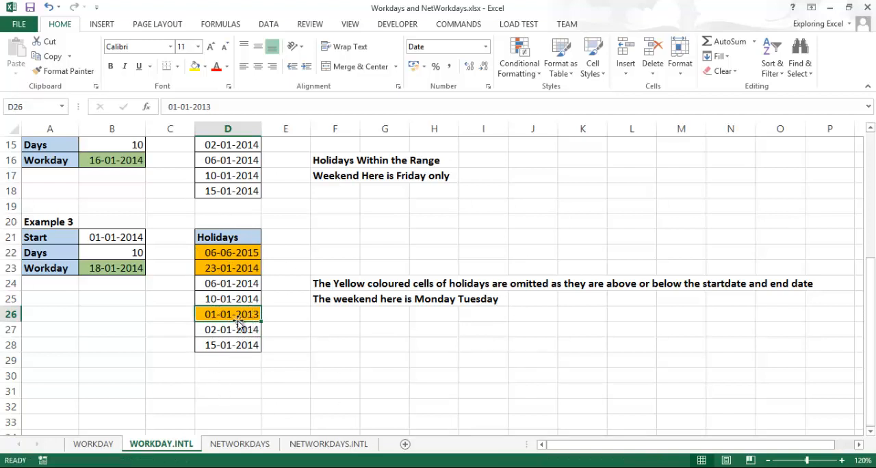
left_click(208, 326)
left_click(119, 236)
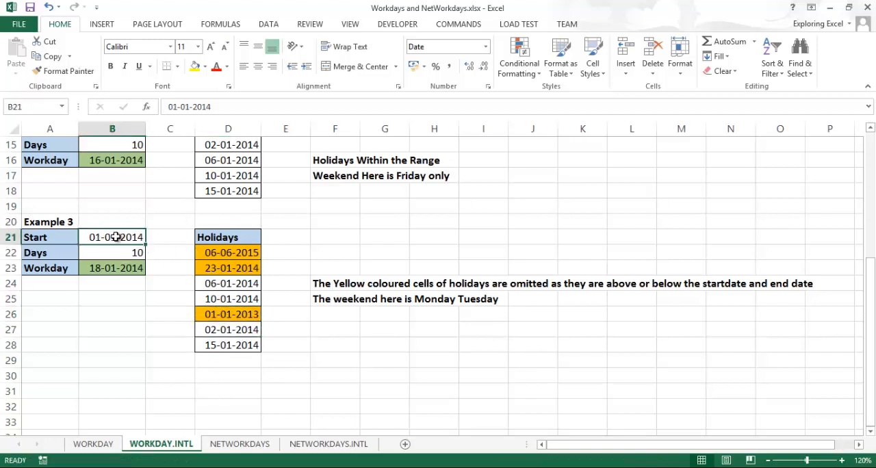
left_click(226, 267)
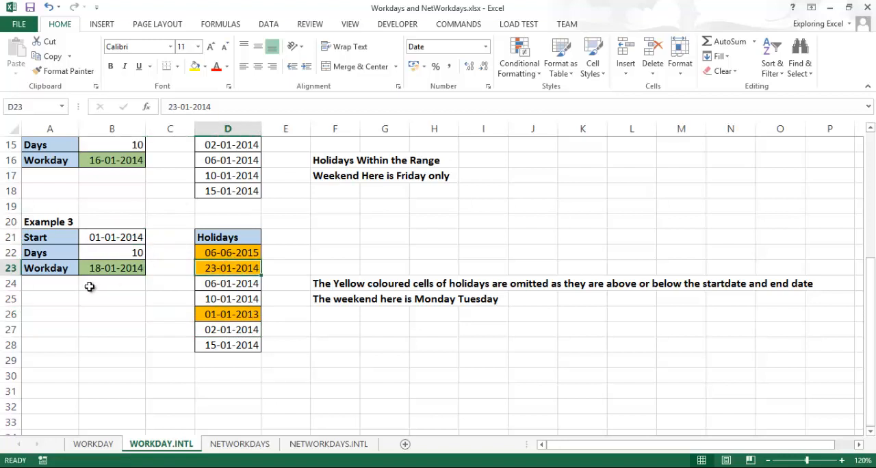
left_click(252, 251)
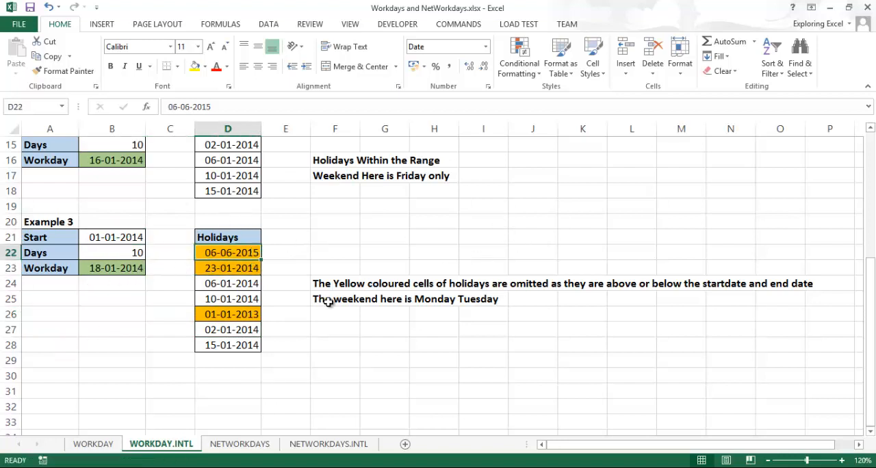
left_click_drag(322, 299, 449, 315)
key("Down")
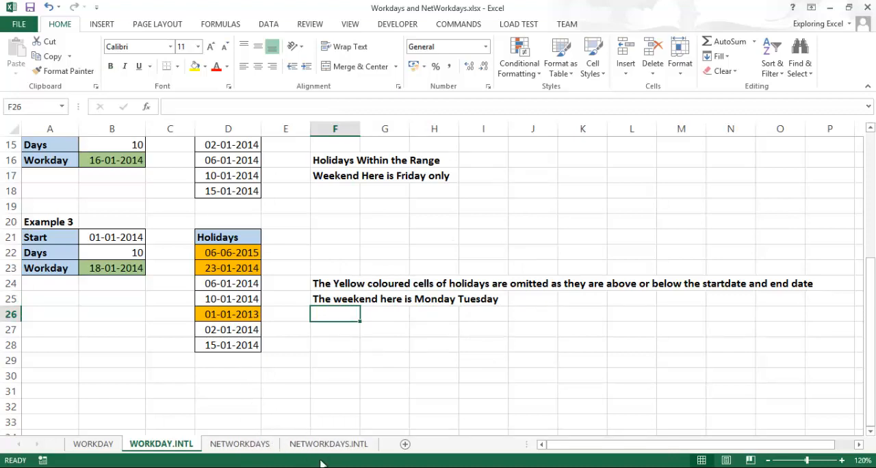
scroll(332, 274, "up", 5)
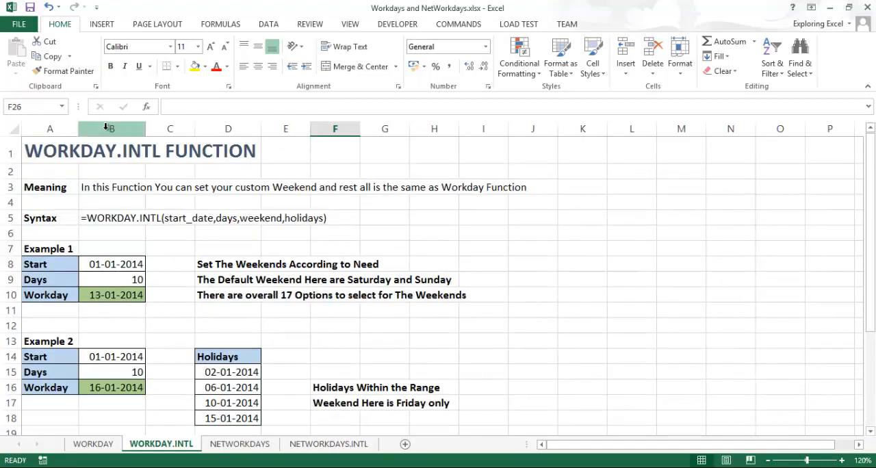
left_click(34, 162)
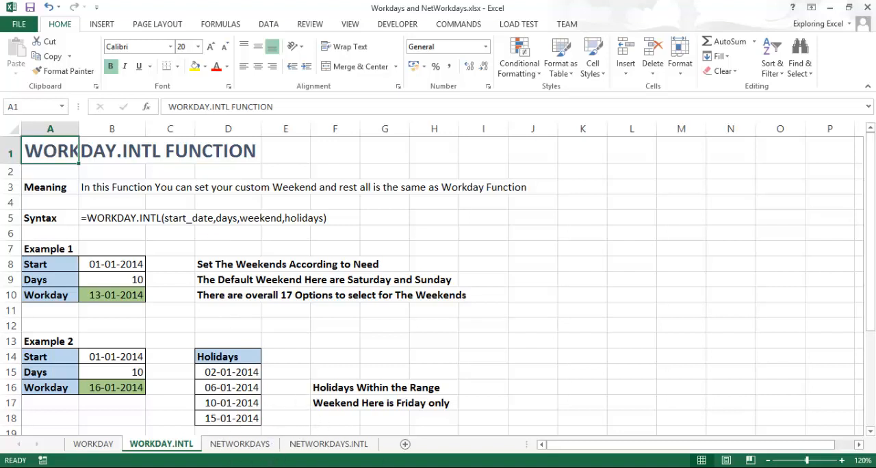
mouse_move(267, 467)
left_click(388, 412)
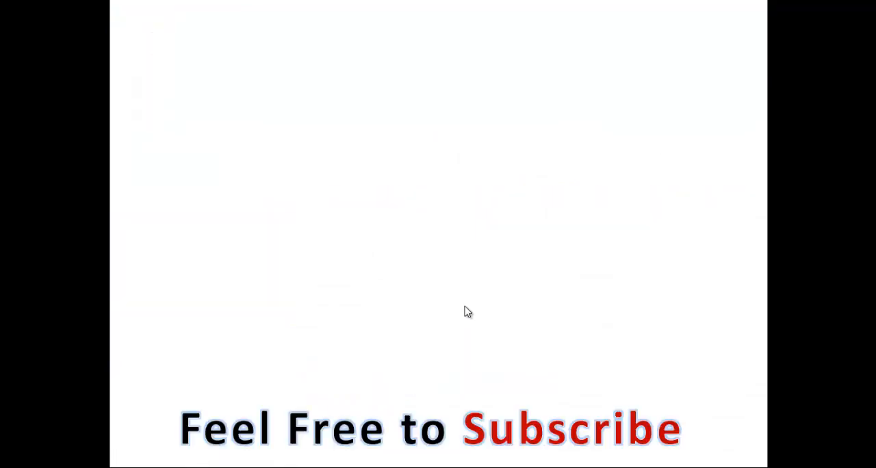